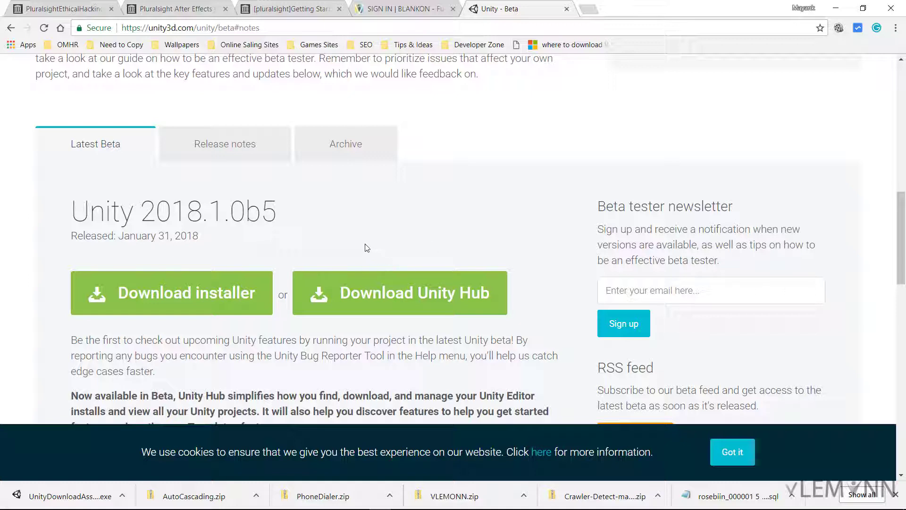
Launch the downloaded UnityDownloadAssistant.exe installer from the download shelf.
left_click_drag(90, 228, 212, 196)
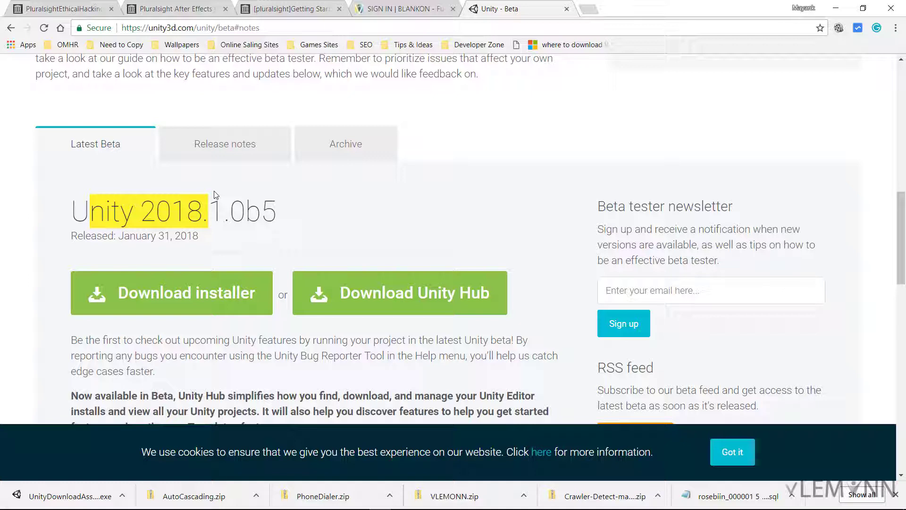
left_click_drag(274, 29, 92, 55)
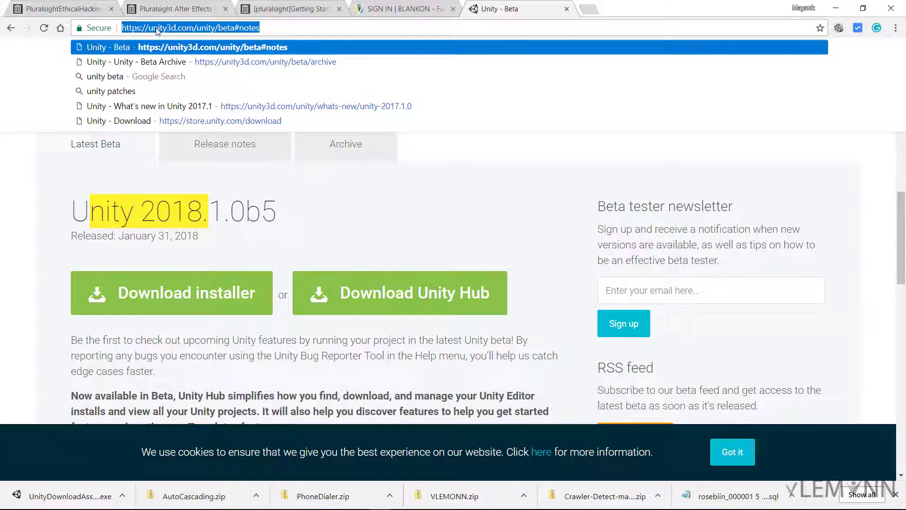
left_click(149, 245)
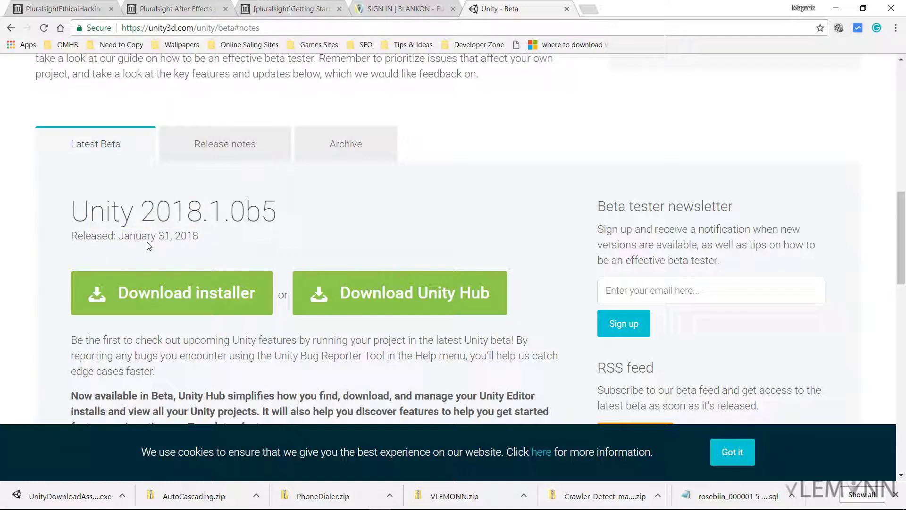
left_click_drag(69, 211, 297, 202)
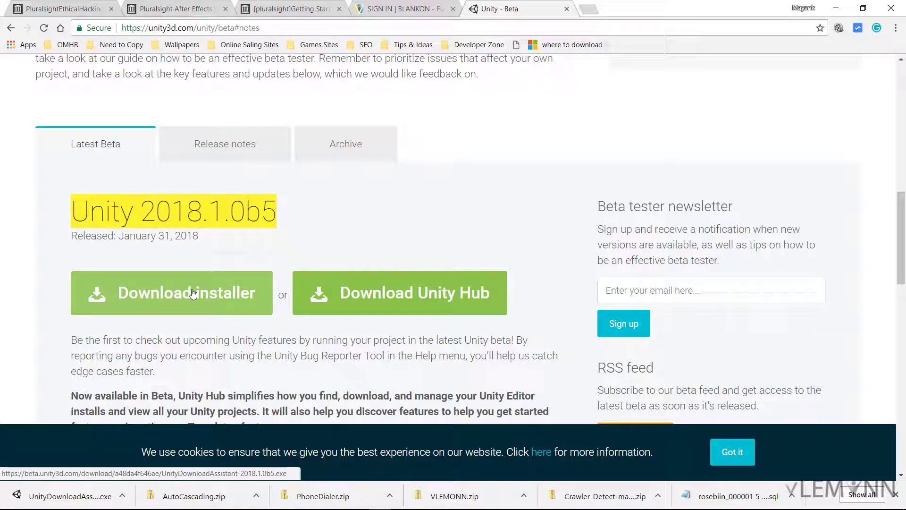
left_click(122, 496)
left_click(64, 378)
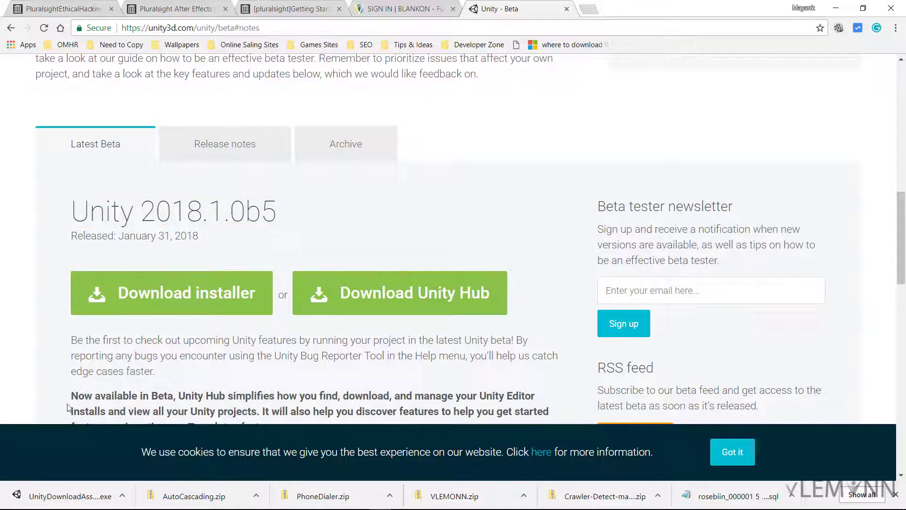
left_click(56, 495)
scroll(57, 360, "down", 6)
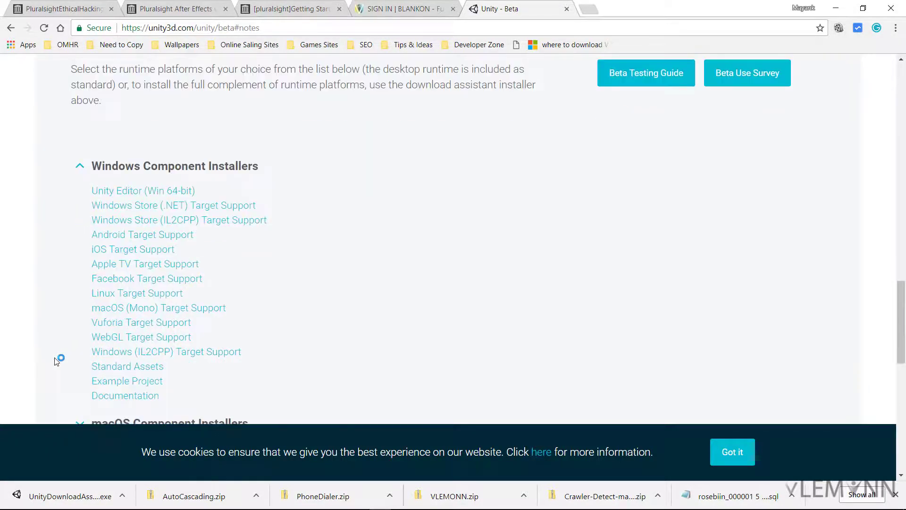
scroll(308, 357, "down", 1)
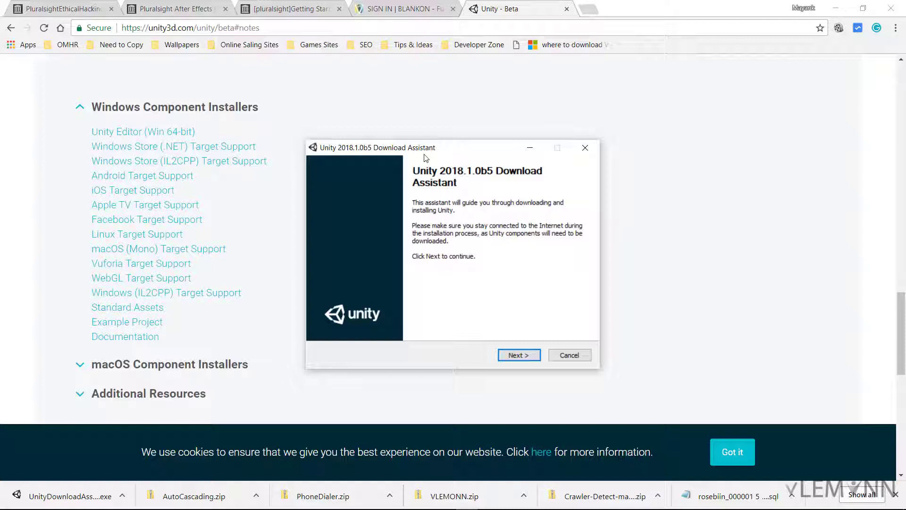
Pass the welcome page and accept the Unity license terms.
left_click(517, 355)
left_click(373, 320)
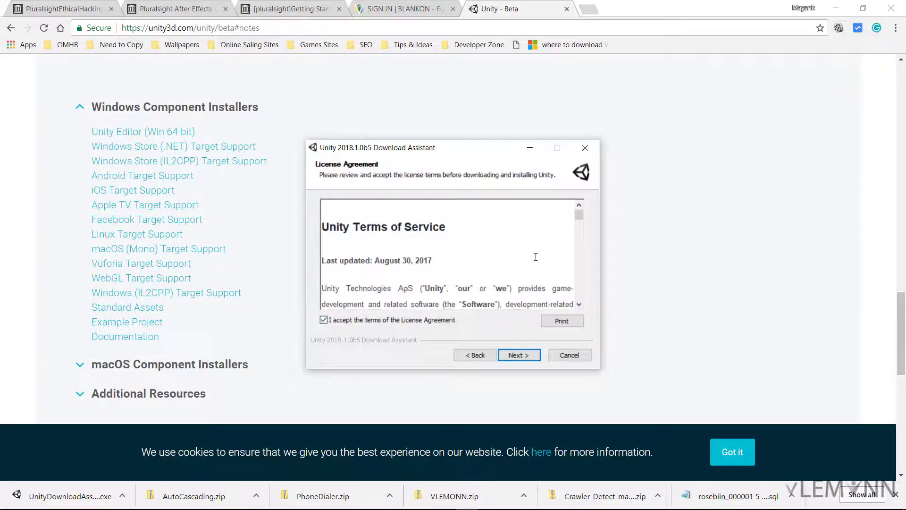
scroll(530, 286, "down", 10)
scroll(531, 287, "down", 3)
left_click(514, 357)
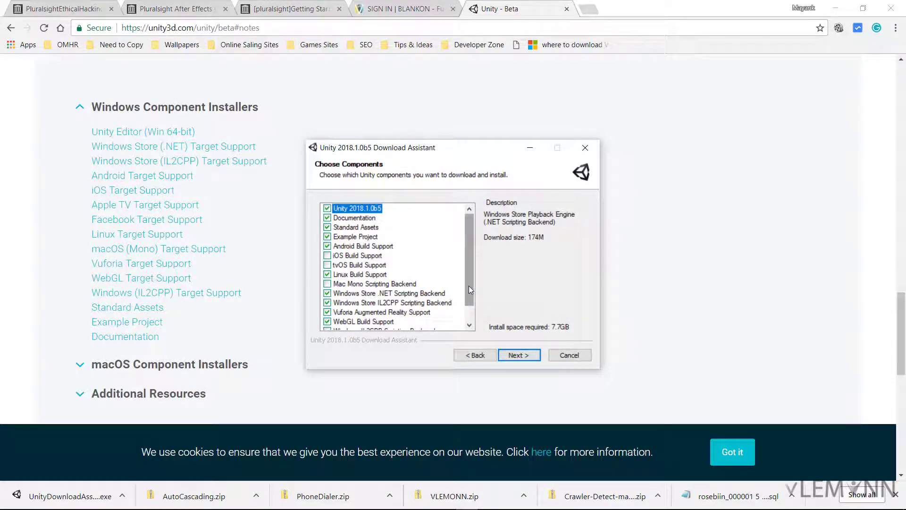
left_click_drag(468, 285, 465, 305)
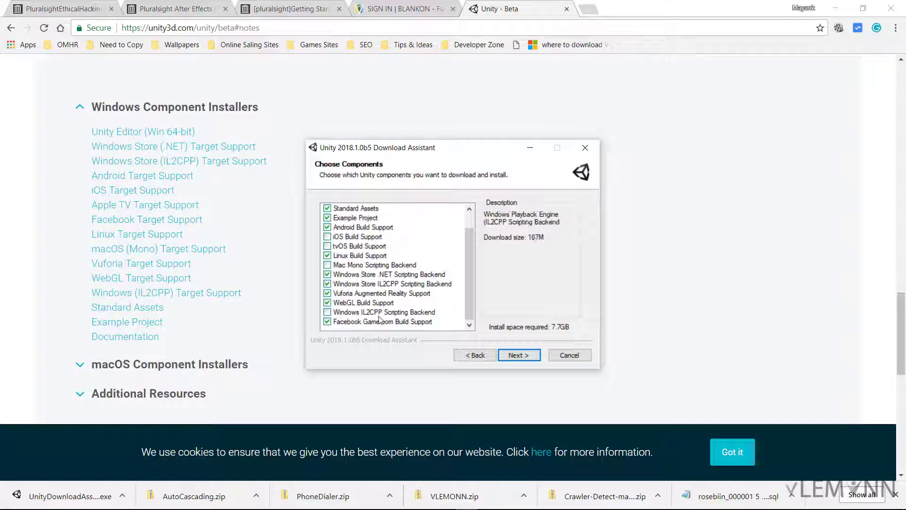
Add Windows IL2CPP Scripting Backend to the components, raising the requirement to 11.1 GB.
left_click(378, 314)
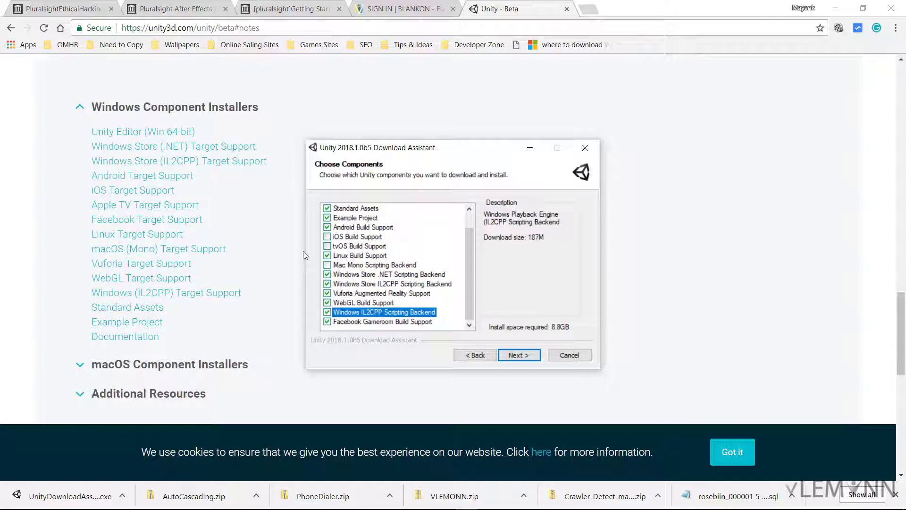
scroll(379, 316, "up", 1)
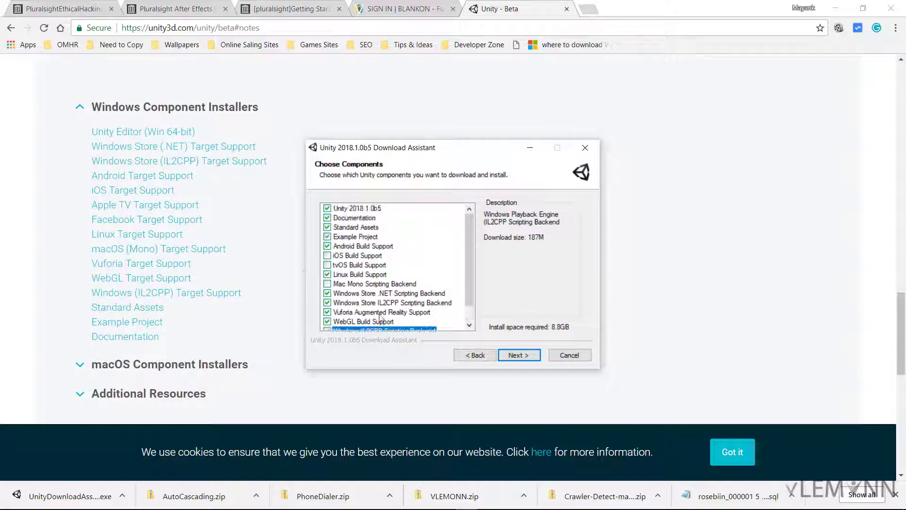
scroll(380, 315, "down", 1)
scroll(381, 319, "up", 1)
scroll(380, 320, "down", 1)
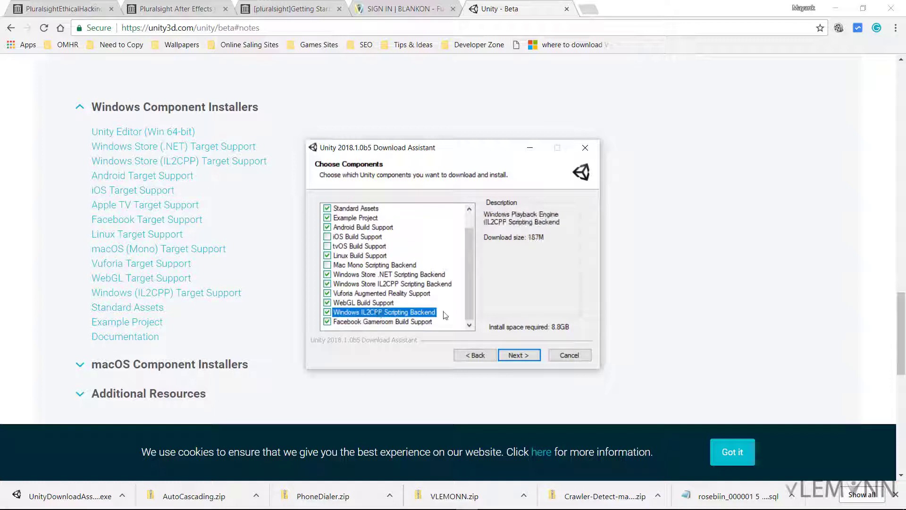
scroll(388, 287, "up", 1)
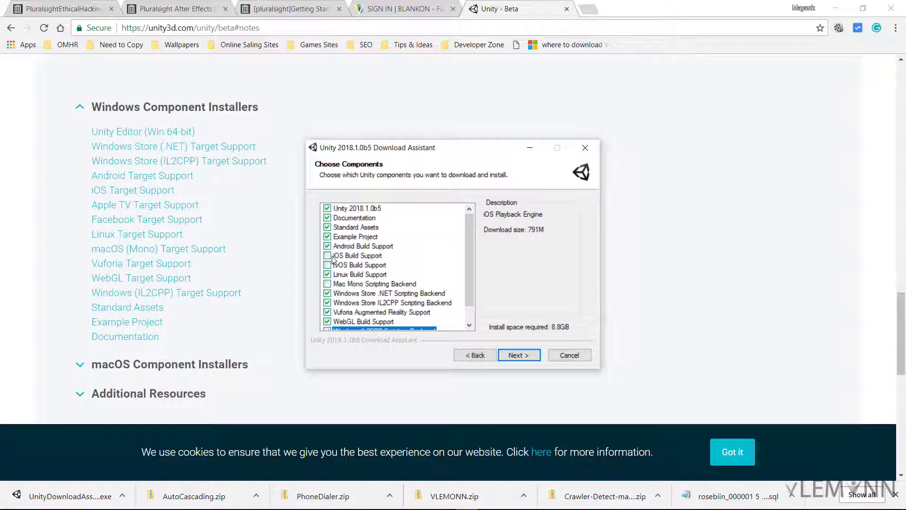
left_click(517, 355)
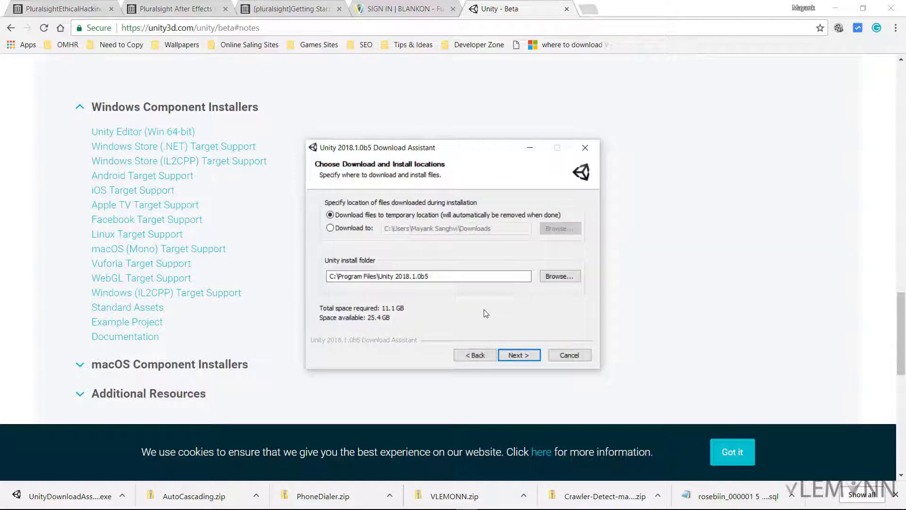
Choose 'Download to' the Downloads folder and check the Program Files\Unity 2018.1.0b5 install path.
left_click(340, 229)
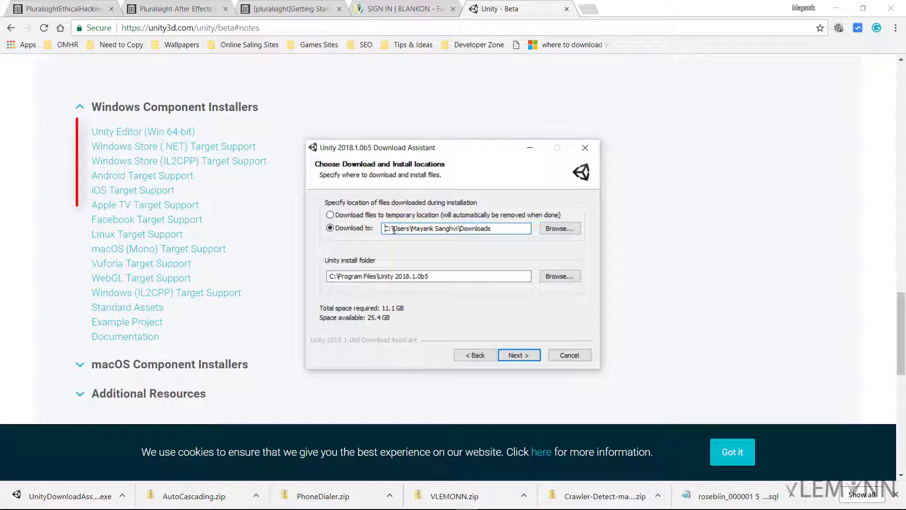
left_click_drag(383, 228, 498, 224)
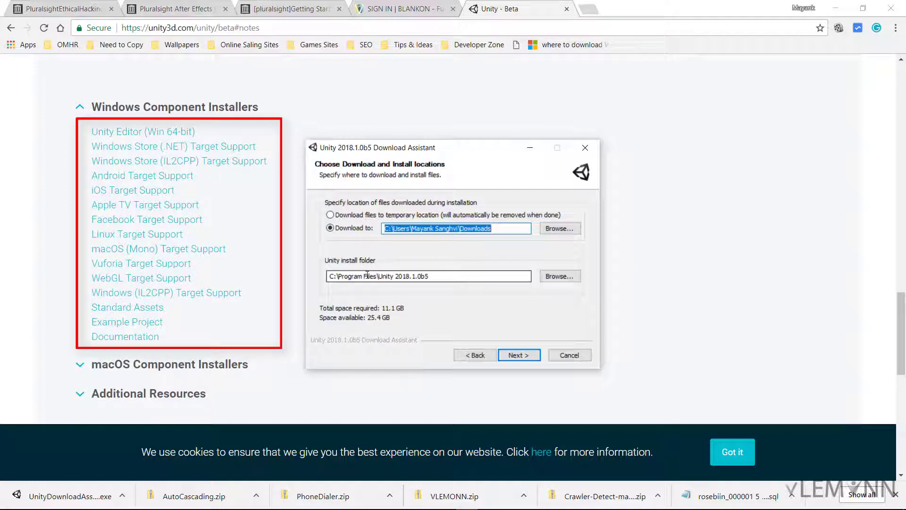
left_click_drag(327, 280, 437, 276)
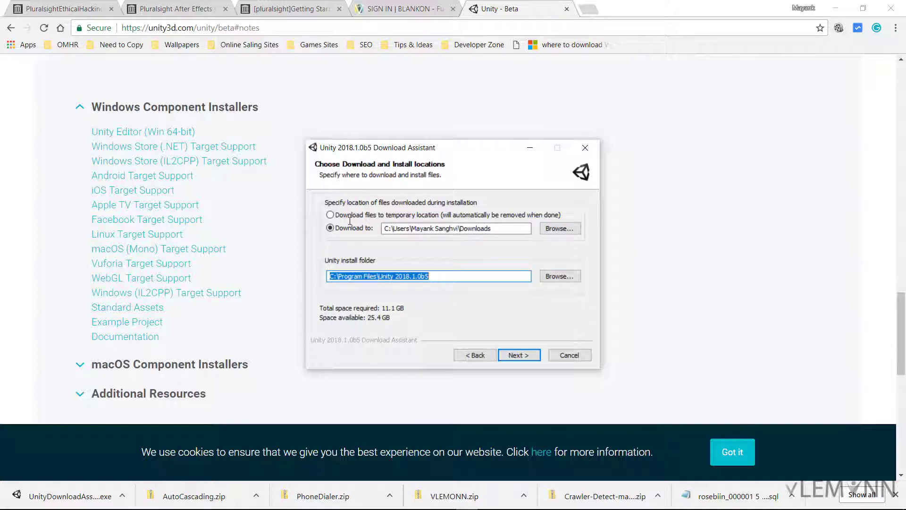
Download and install Unity 2018.1.0b5, then finish and close the assistant.
left_click(512, 355)
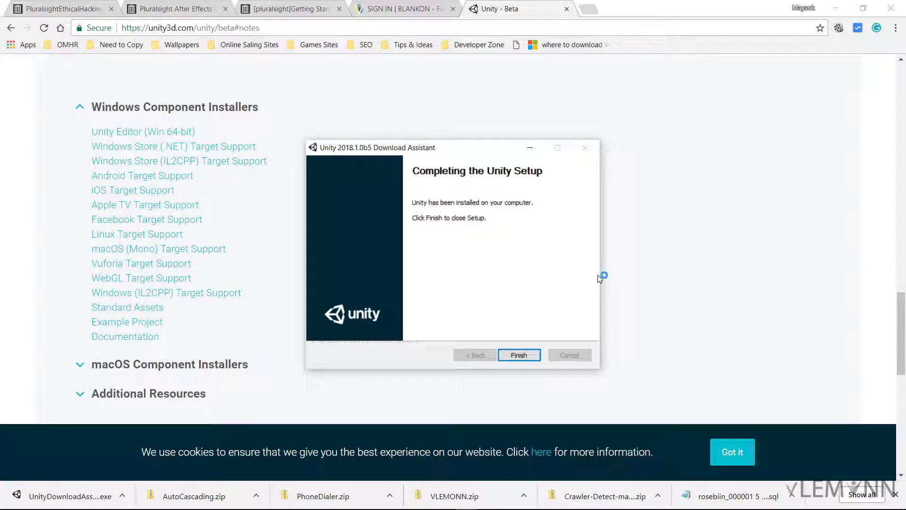
left_click(515, 356)
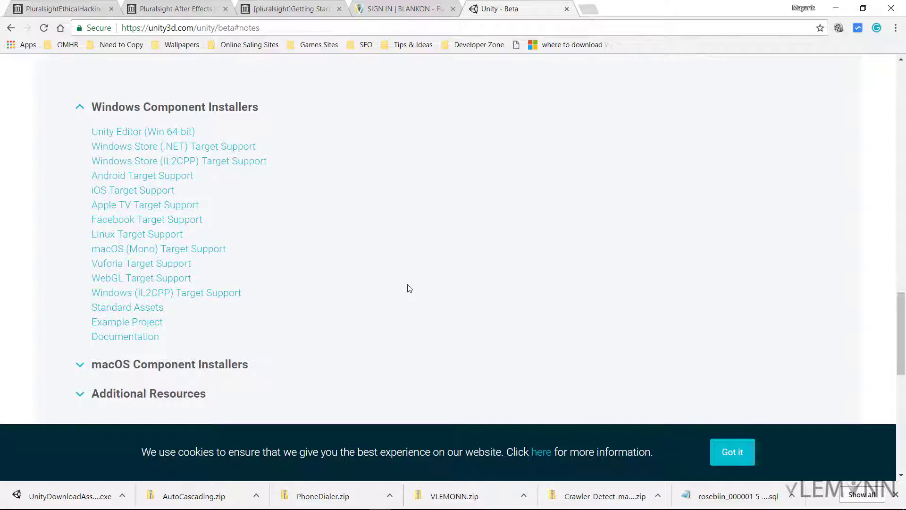